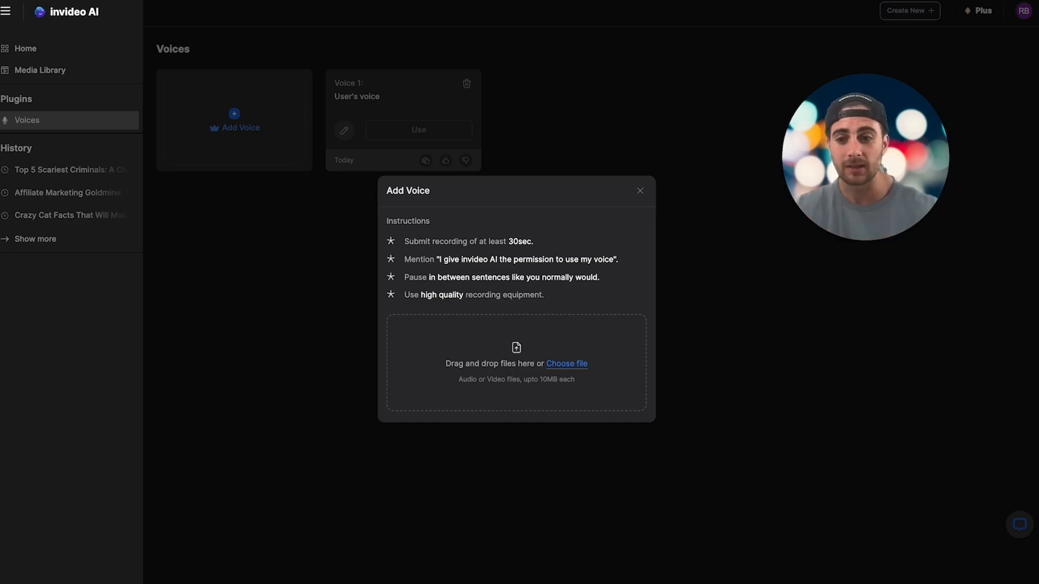
Upload demo.m4a as a new voice sample and accept all four statements on rights, cloning permission, natural pauses and recording quality.
left_click_drag(331, 460, 492, 351)
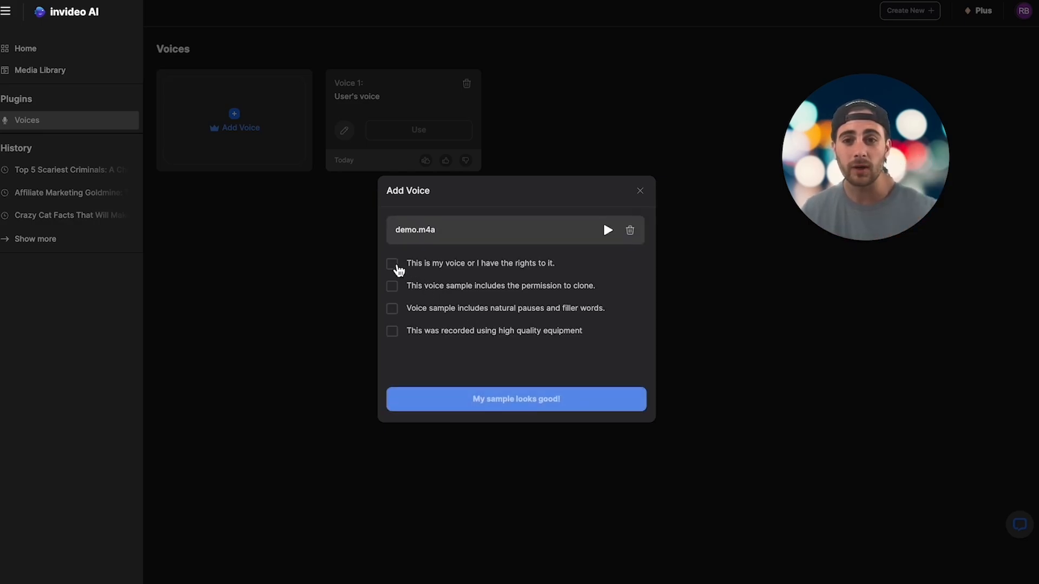
left_click(394, 265)
left_click(278, 235)
left_click(278, 277)
left_click(278, 320)
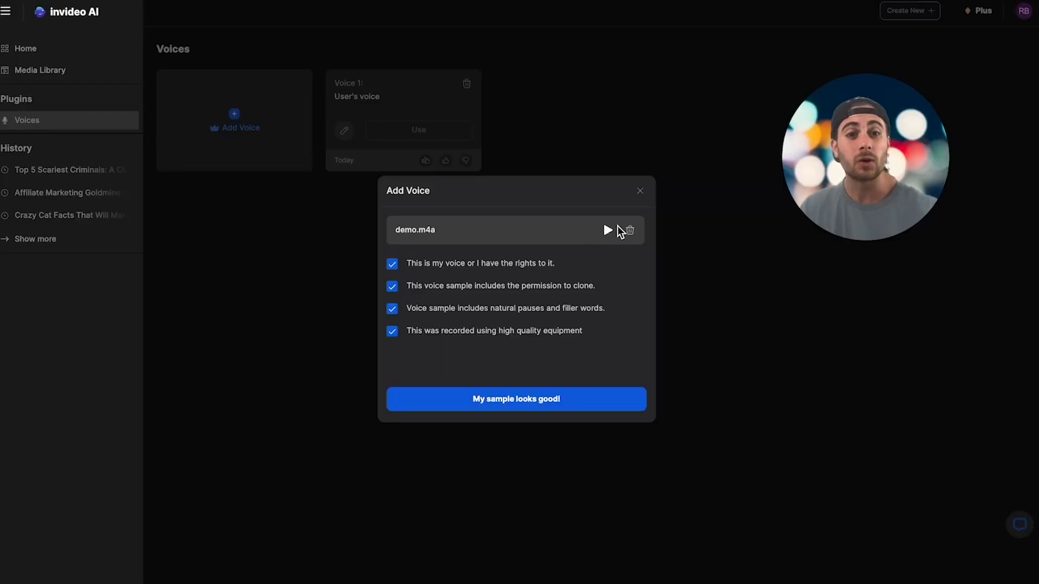
Briefly play back the demo.m4a sample, then submit it to create the cloned voice and finish the voice setup.
left_click(609, 234)
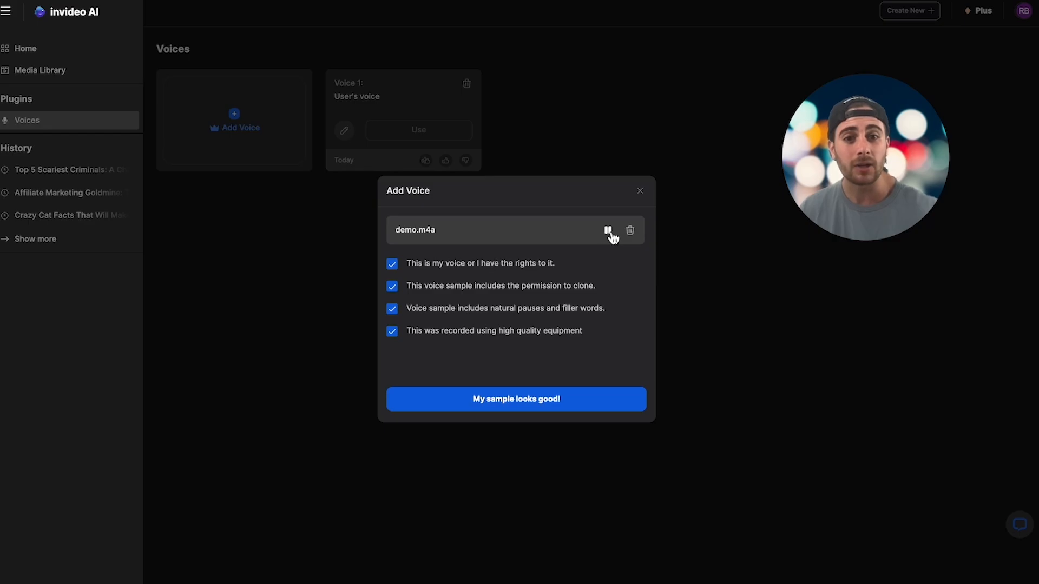
left_click(609, 231)
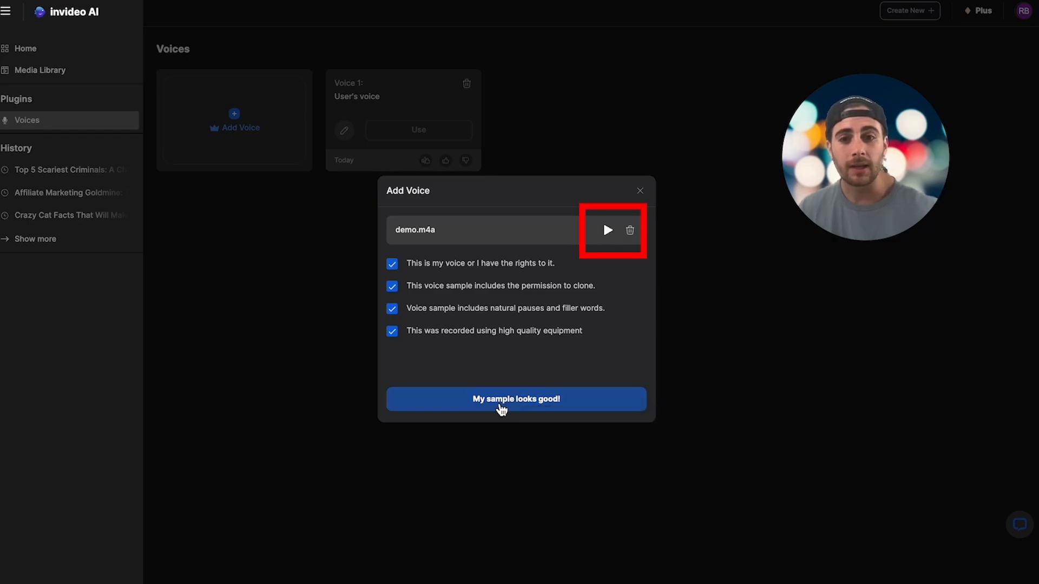
left_click(501, 401)
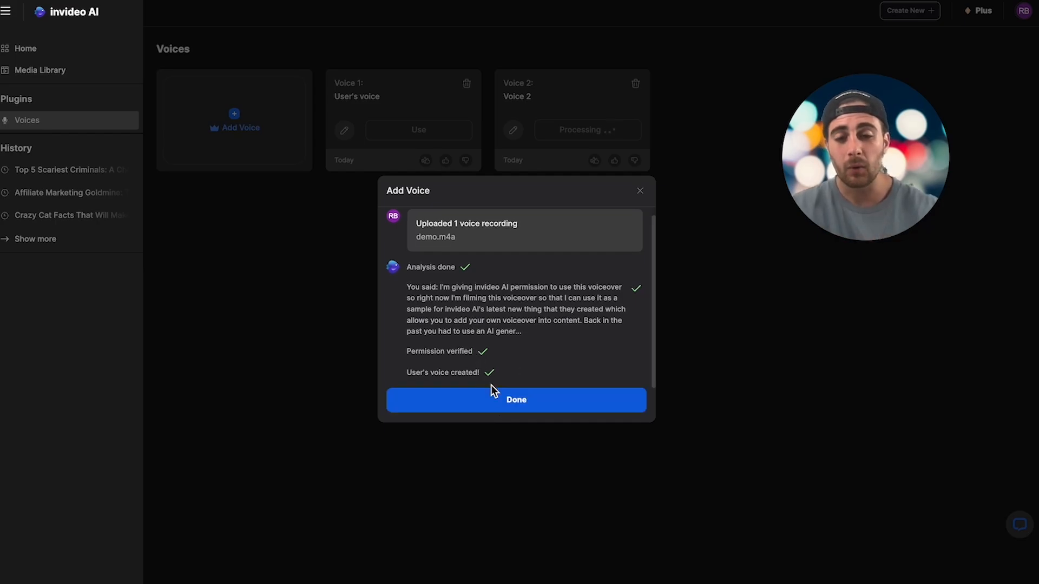
left_click(497, 399)
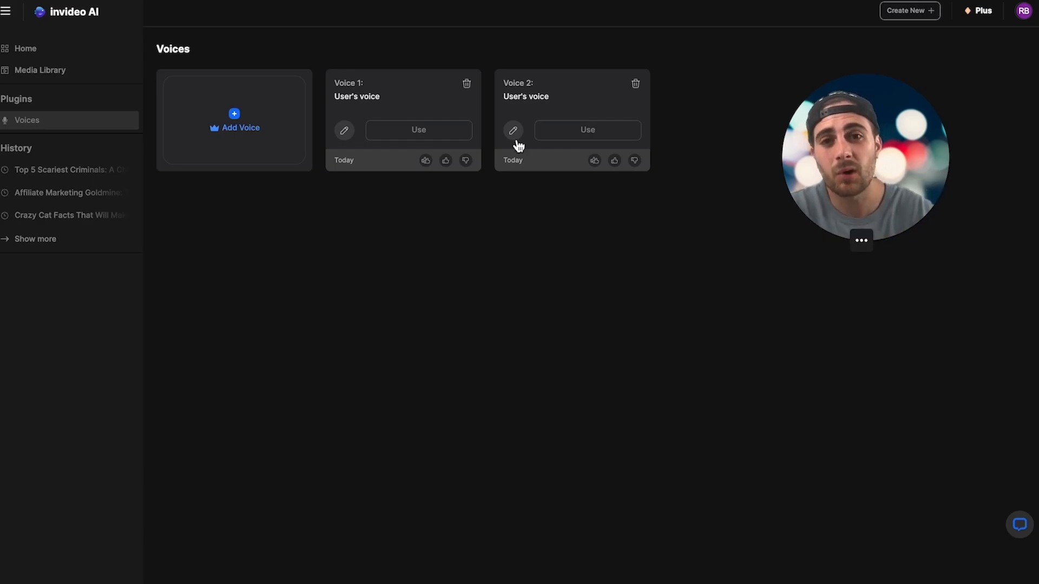
Start a video with Voice 2, copy the instruction "Use my voice Voice 2 - User's voice" and clear the prompt.
left_click(554, 130)
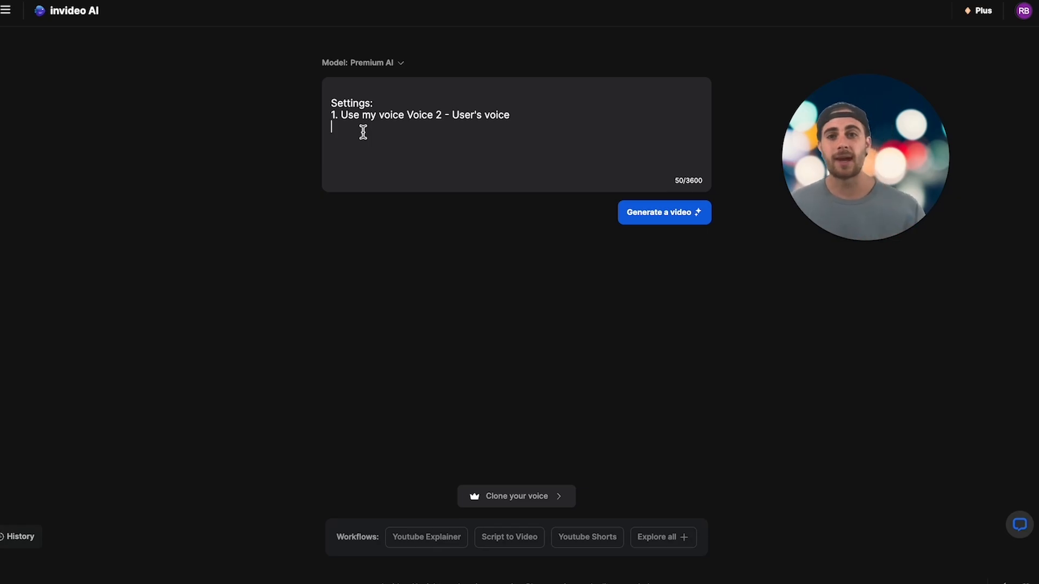
left_click(452, 115)
key("ctrl+c")
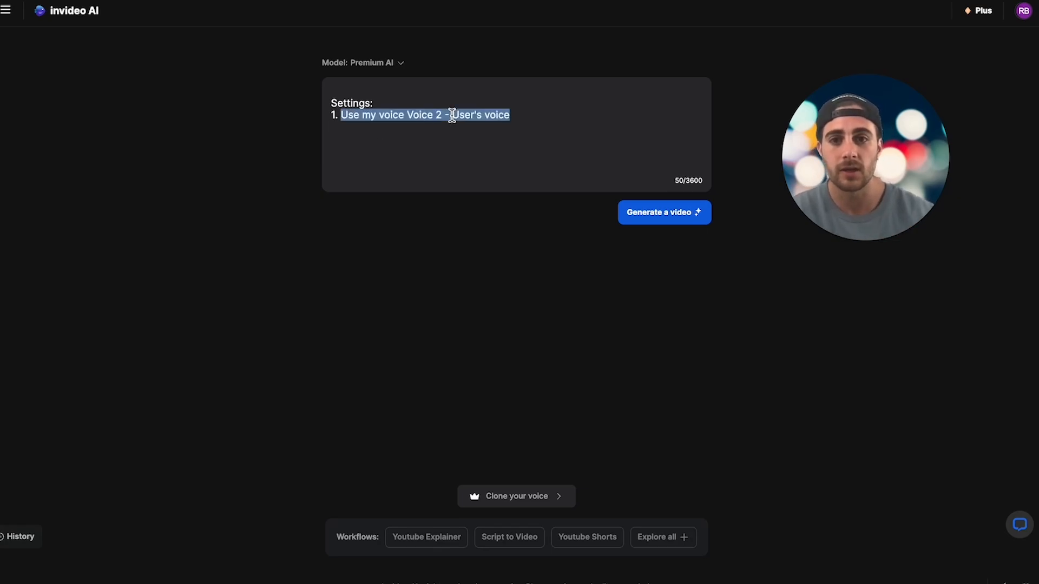
key("BackSpace")
key("ctrl+a")
key("BackSpace")
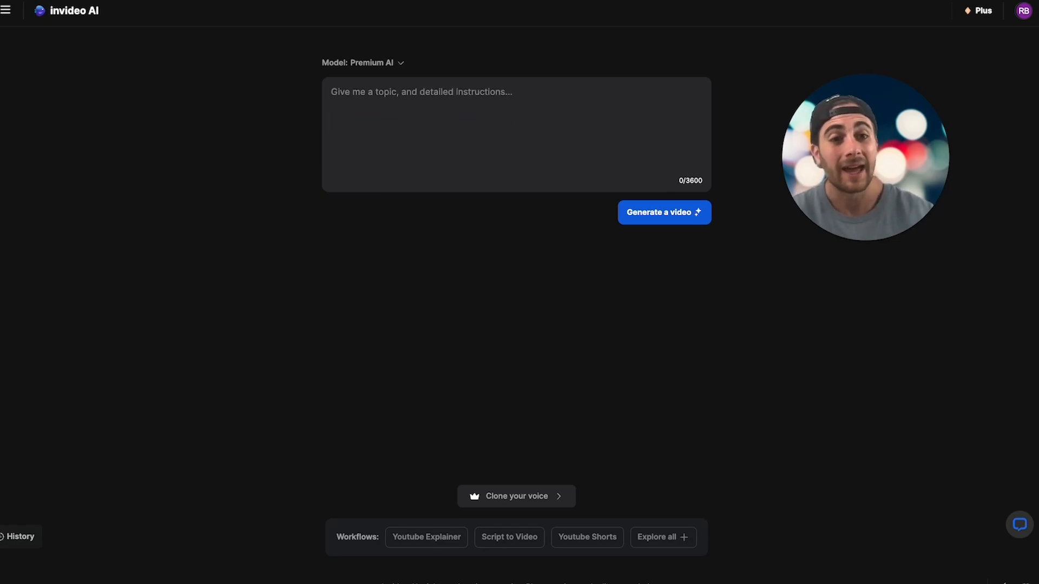
Write the prompt "please make a 10 minute youtube video about the top 5 scariest criminals of all time".
type("please")
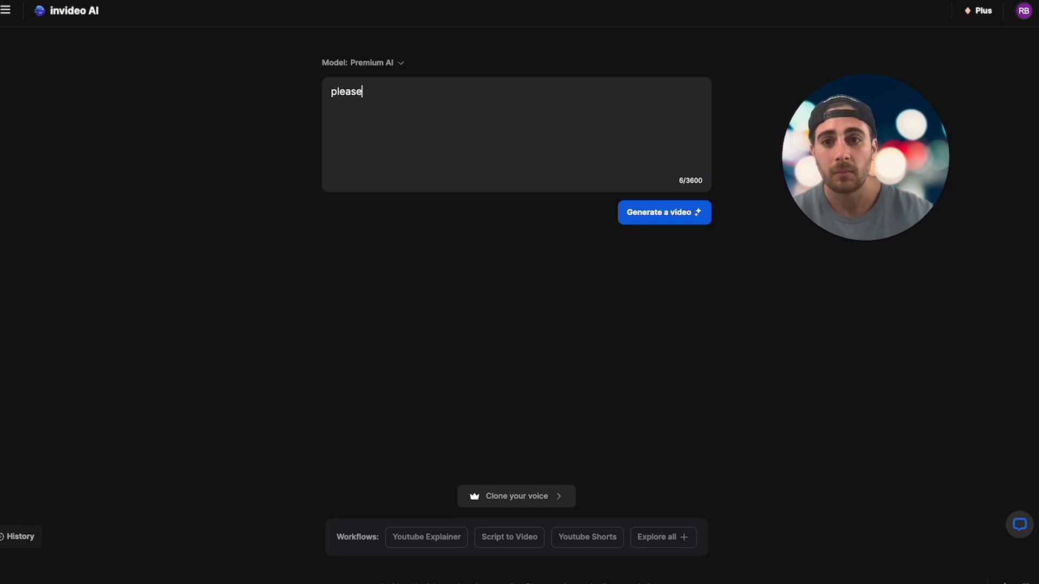
type(" make a 10 m")
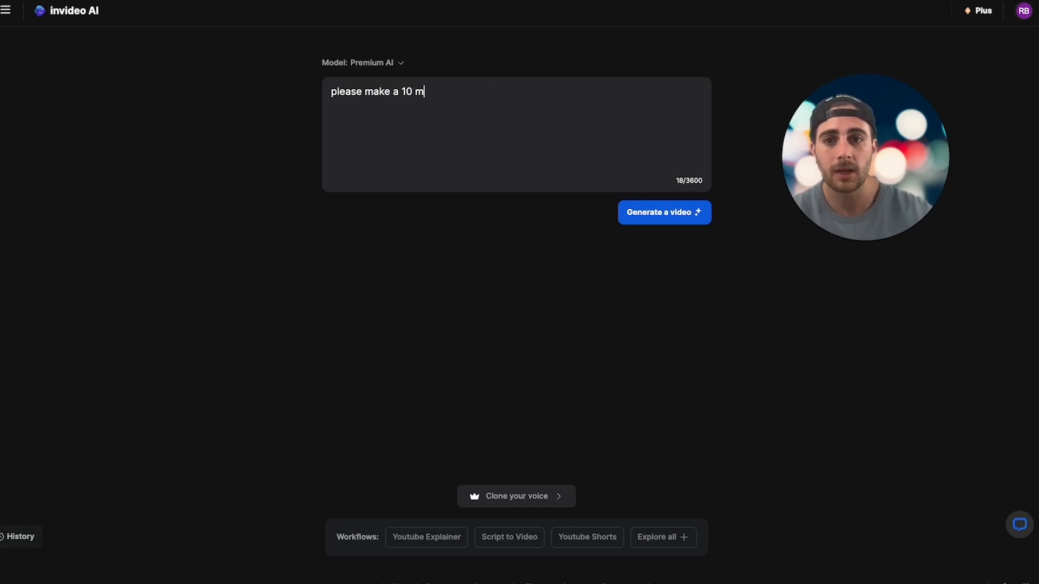
type("inute youtube video about t")
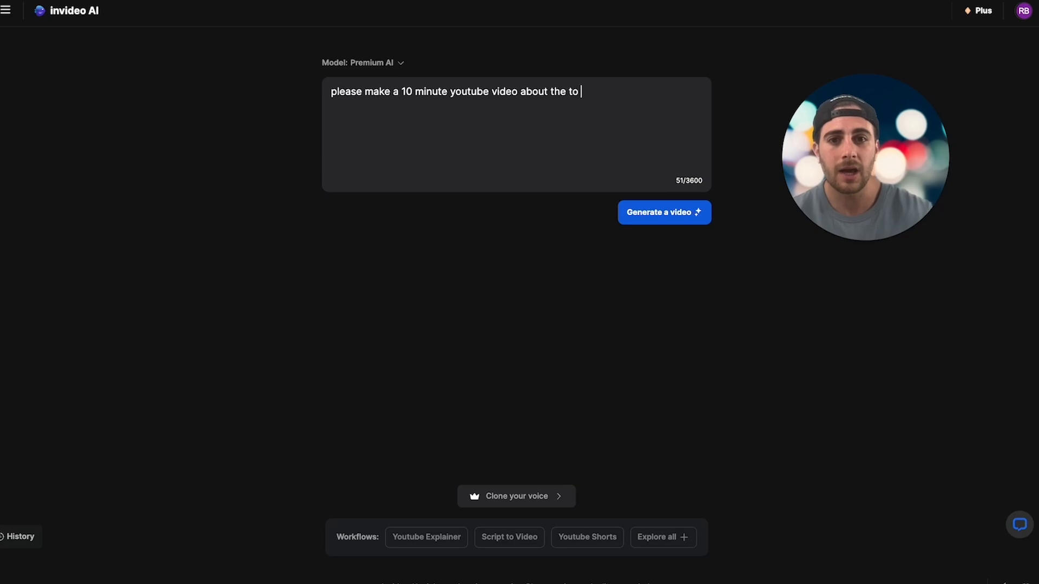
type("he top 5 scariest scriminals of al")
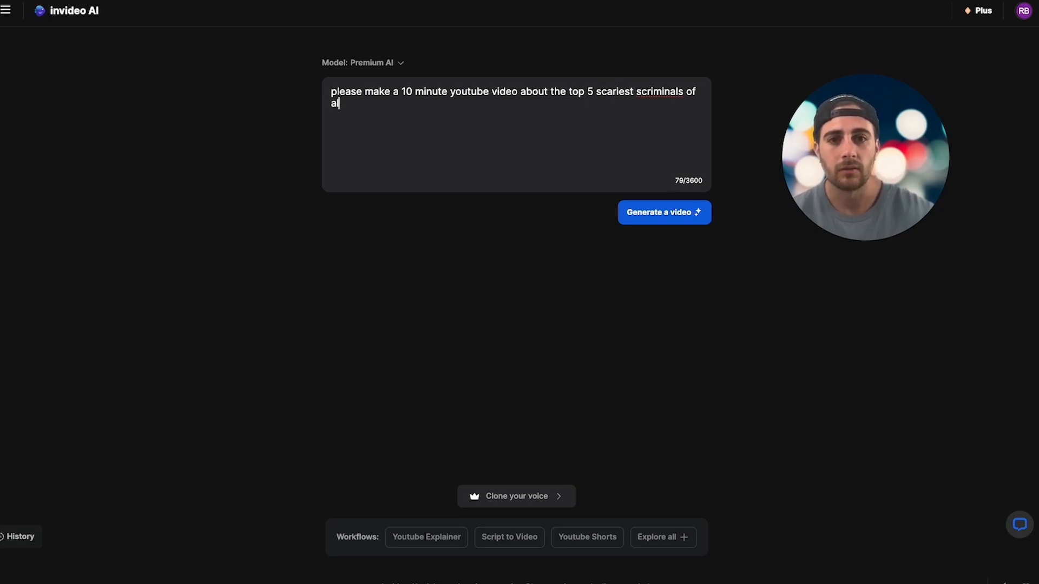
type("me")
left_click(641, 92)
key("BackSpace")
Extend the prompt to request a dark mood, light scary background music, emphasis on how scary these people were, and the copied voice instruction.
left_click(366, 103)
type(". Ple")
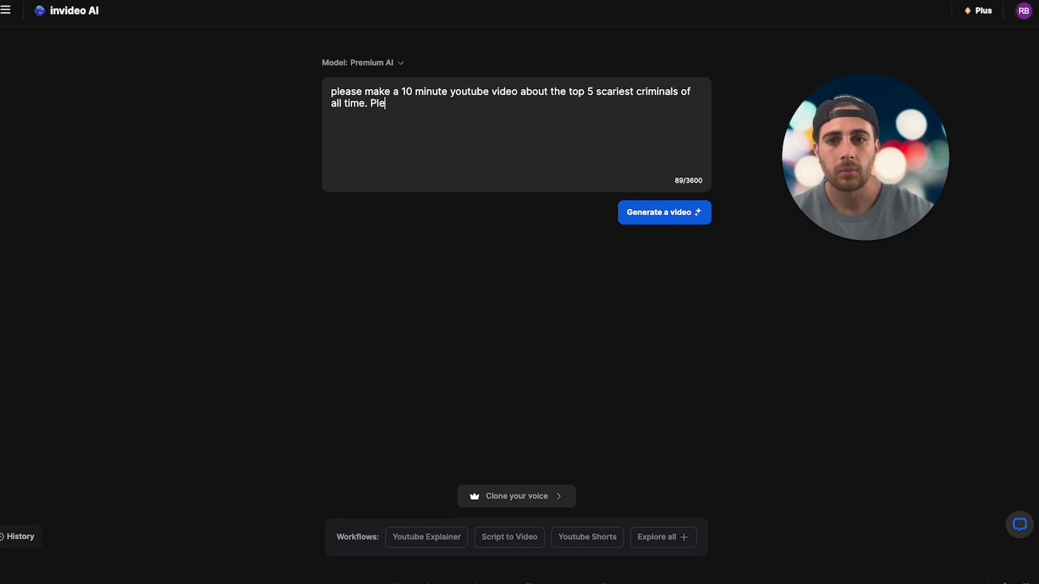
type("ase make sure oyou use a dark mood for the video and there should be light scary mu")
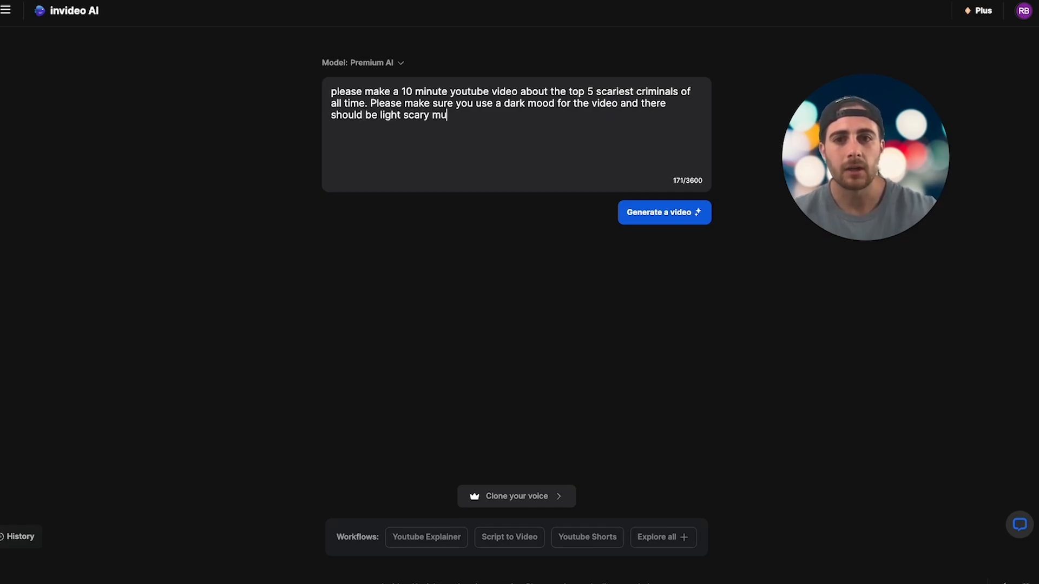
type("sic in the backgro")
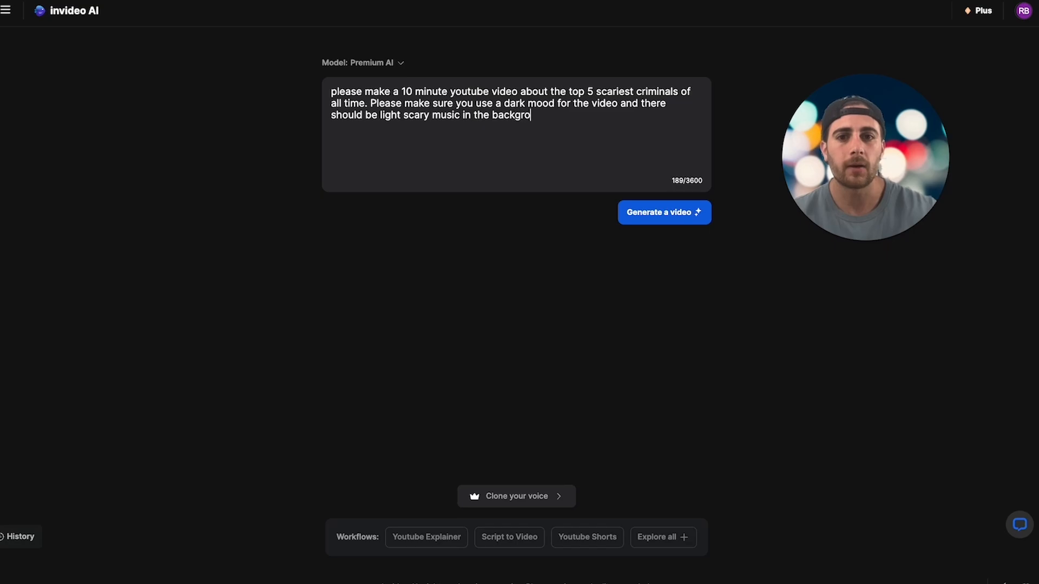
type("und. This vied")
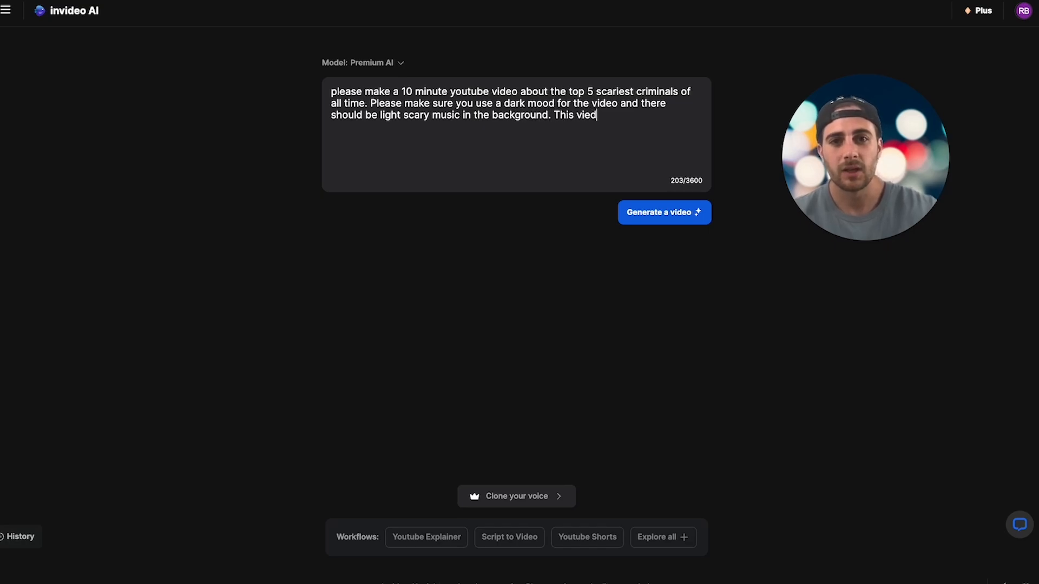
key("BackSpace")
key("BackSpace")
type("deo should em")
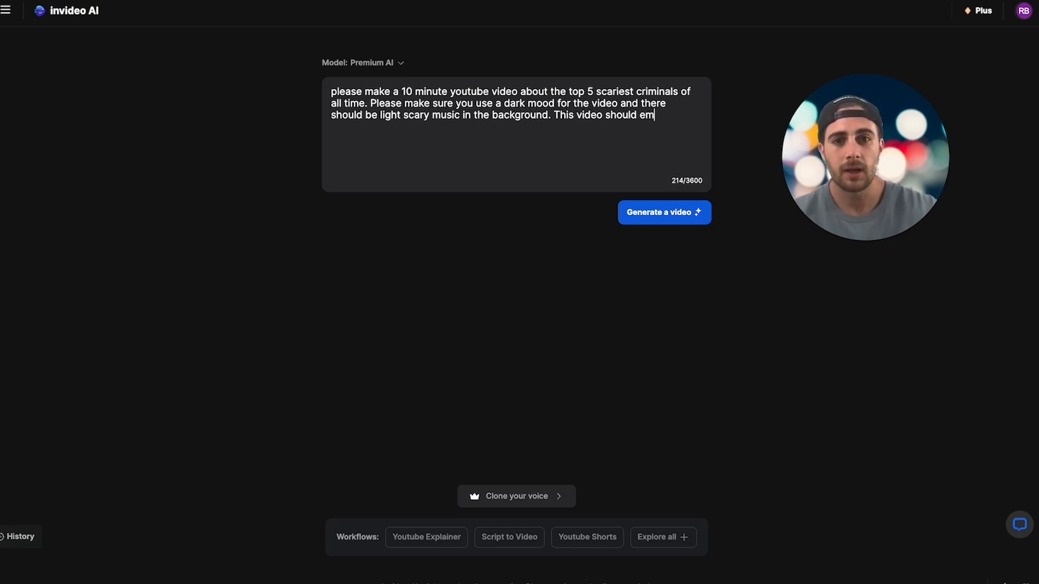
type("phasize how scary these")
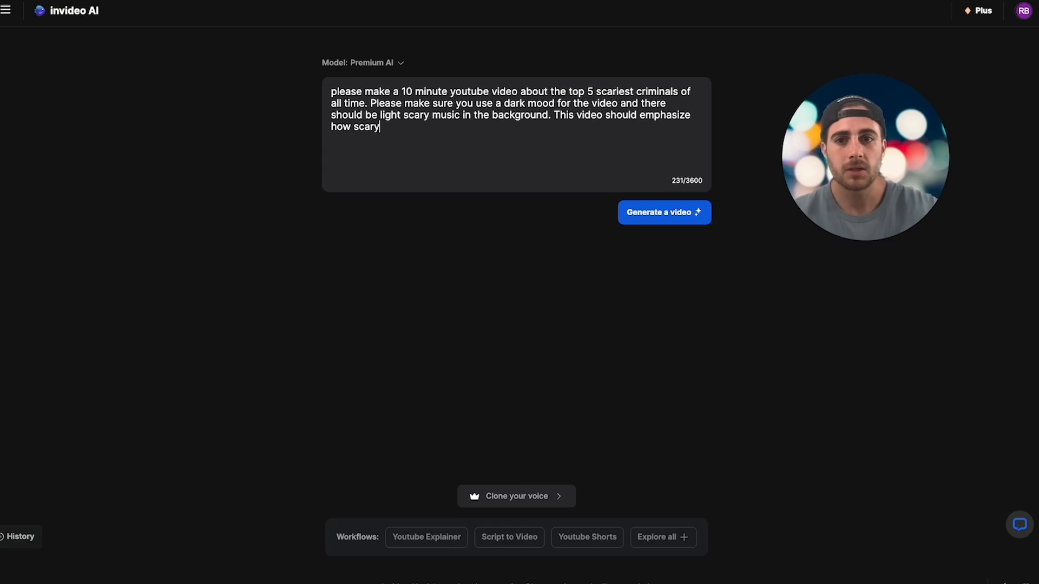
type(" people were. Please use")
key("ctrl+v")
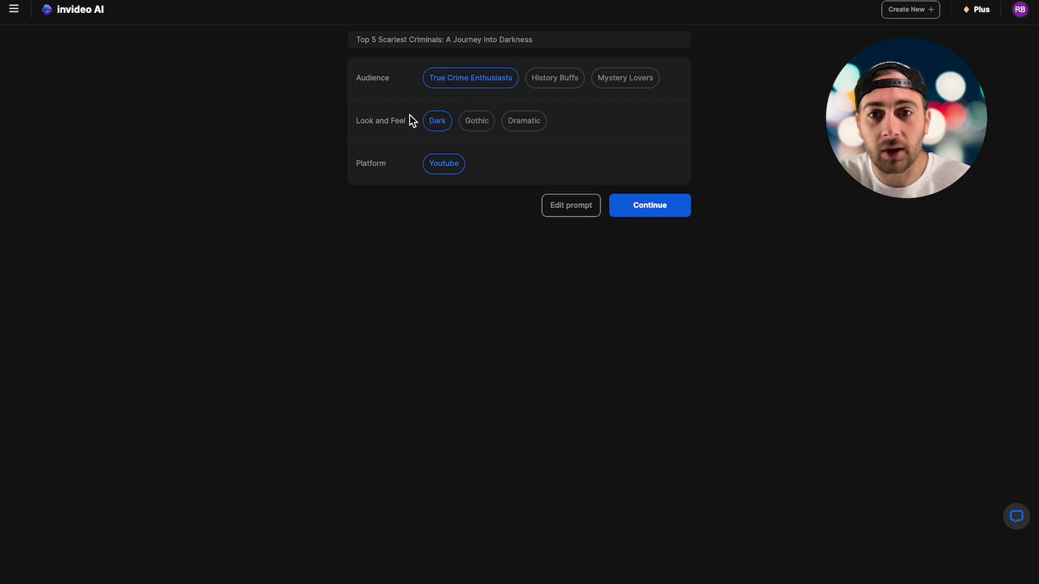
Set the video's look and feel to Gothic and continue with the generation.
left_click(464, 130)
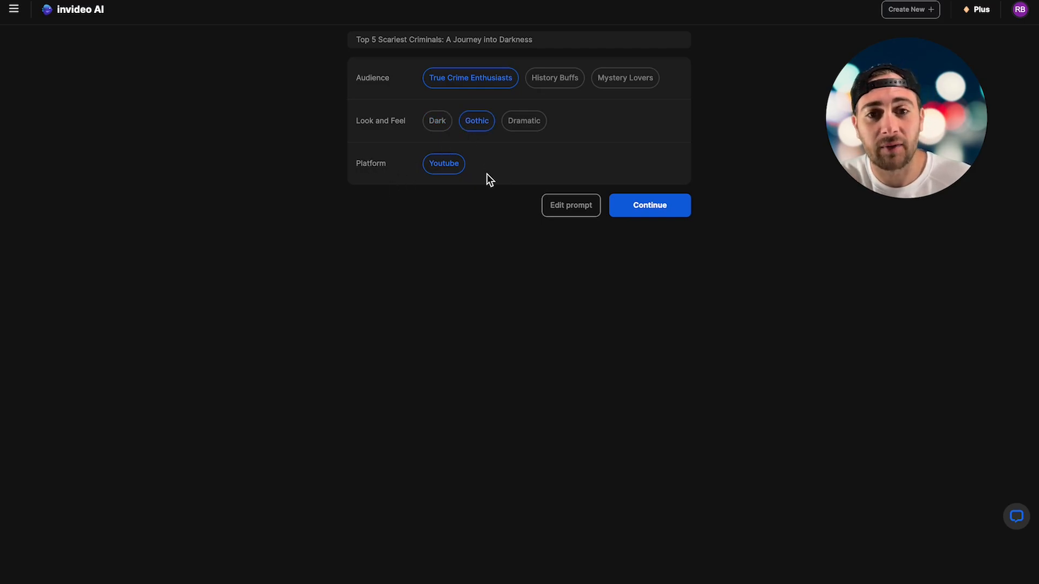
left_click(650, 207)
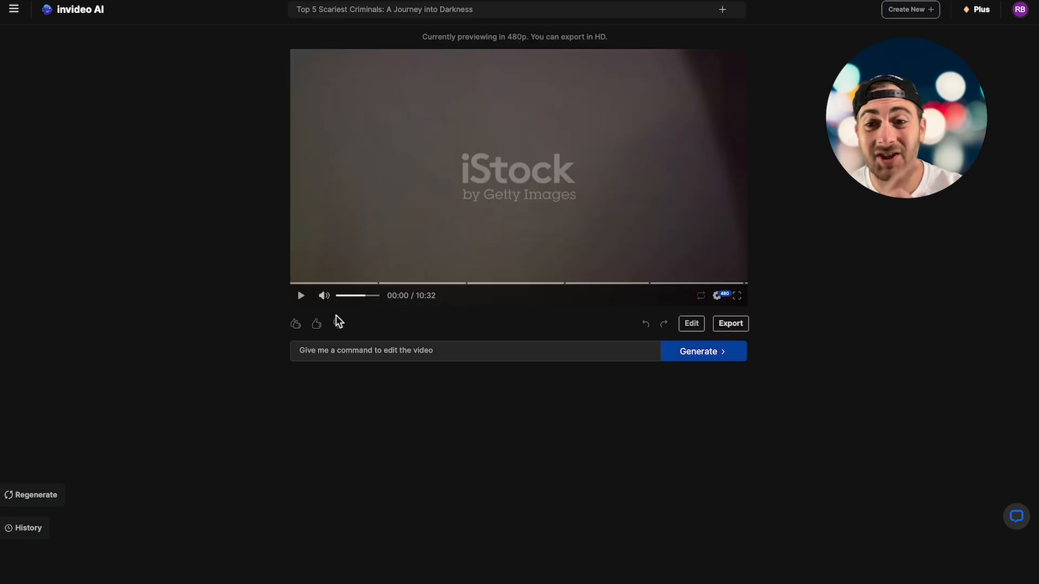
Play the opening of the generated video with the sound turned up, then pause it.
key("XF86AudioRaiseVolume")
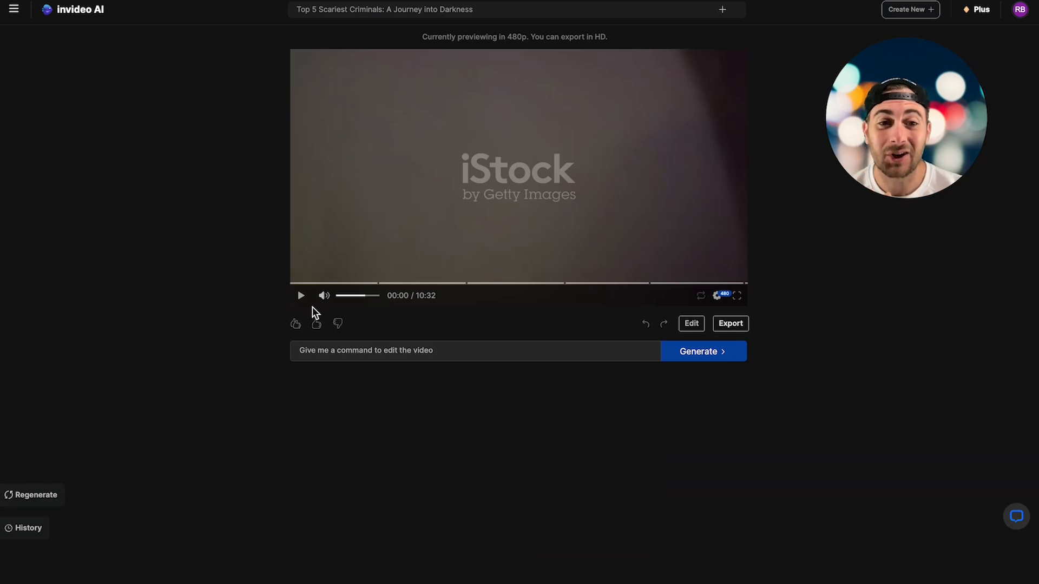
left_click(303, 297)
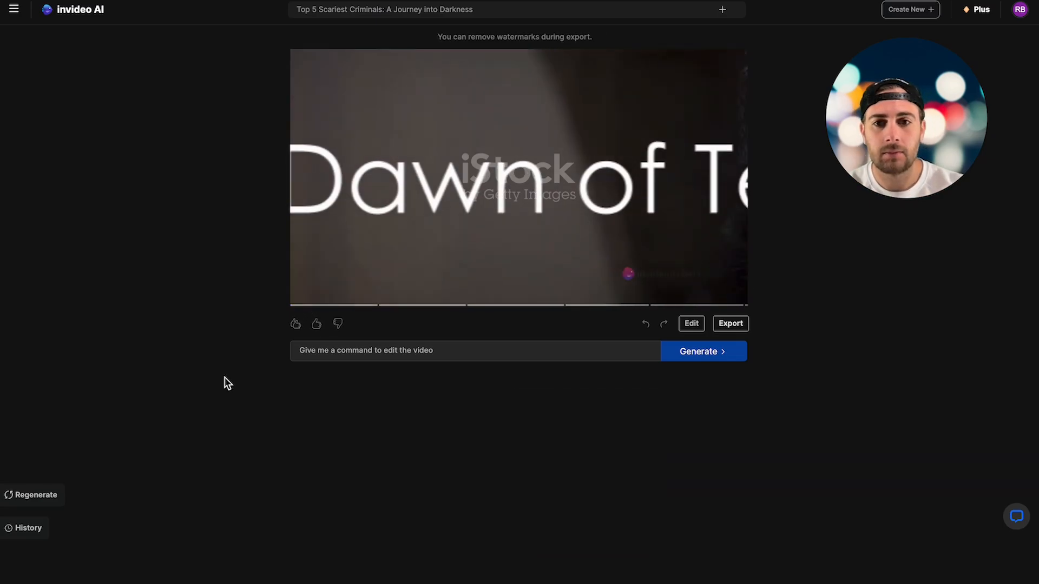
key("XF86AudioRaiseVolume")
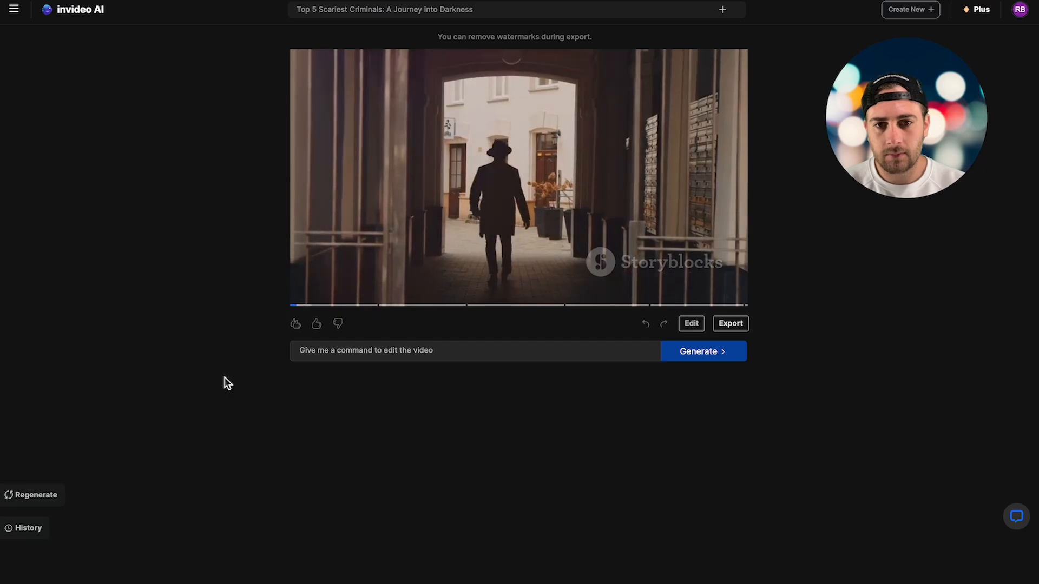
left_click(301, 298)
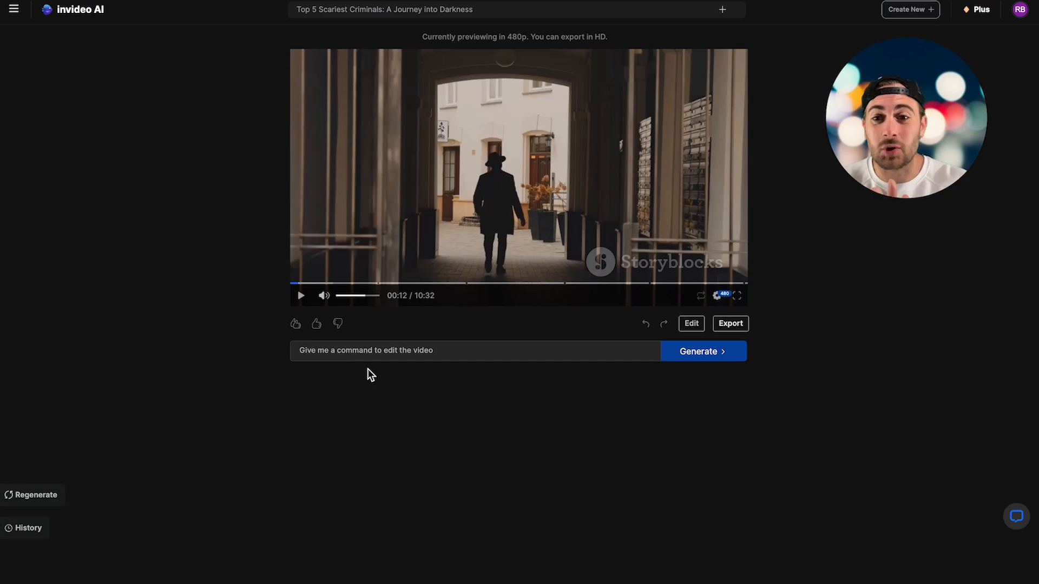
Delete the first scene with the edit command "Delete the first scene. It's not really relevant." and preview the new opening.
left_click(342, 352)
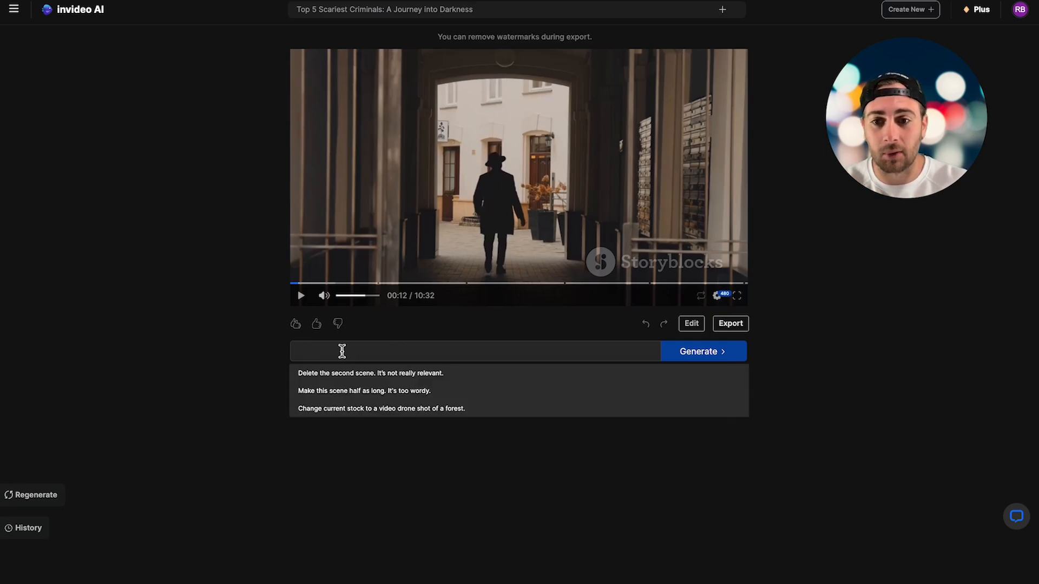
left_click(341, 377)
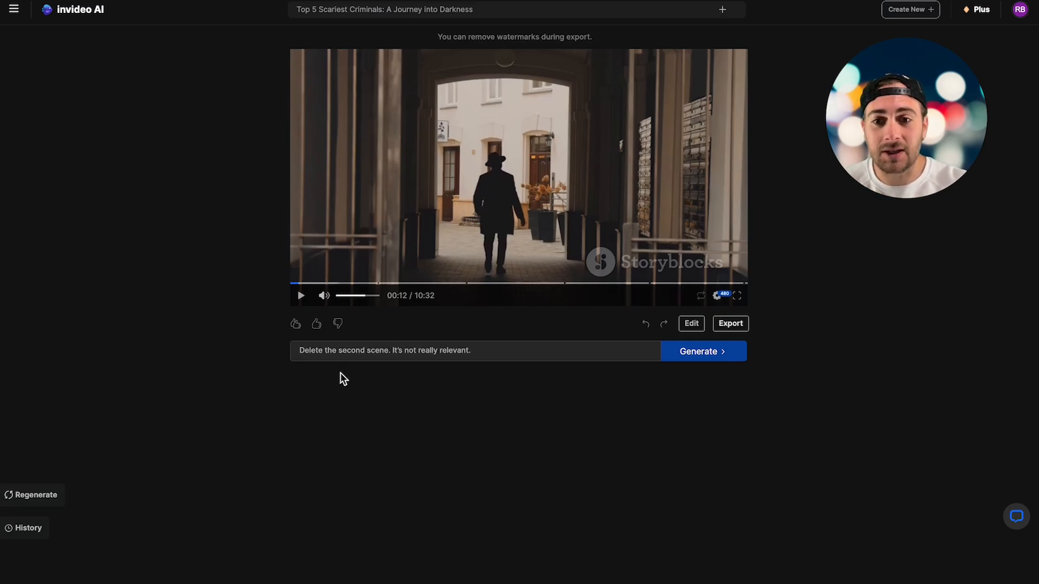
double_click(351, 350)
type("first")
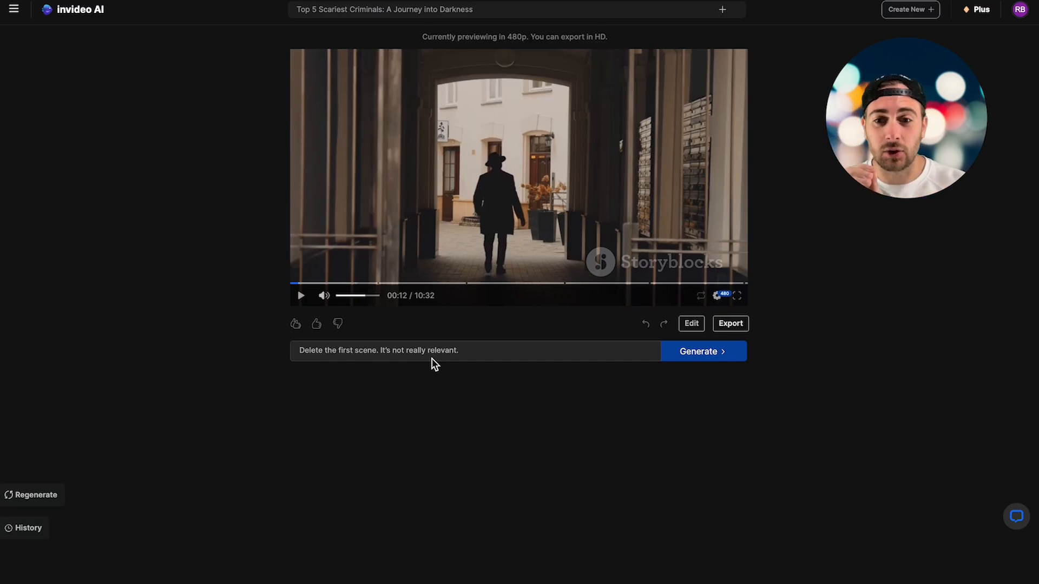
left_click(675, 351)
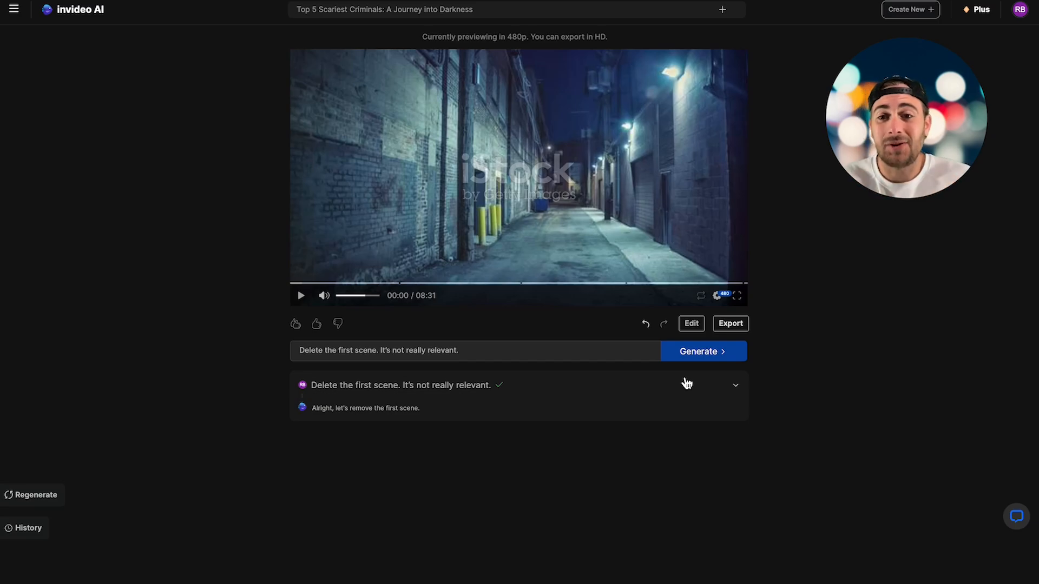
left_click(301, 297)
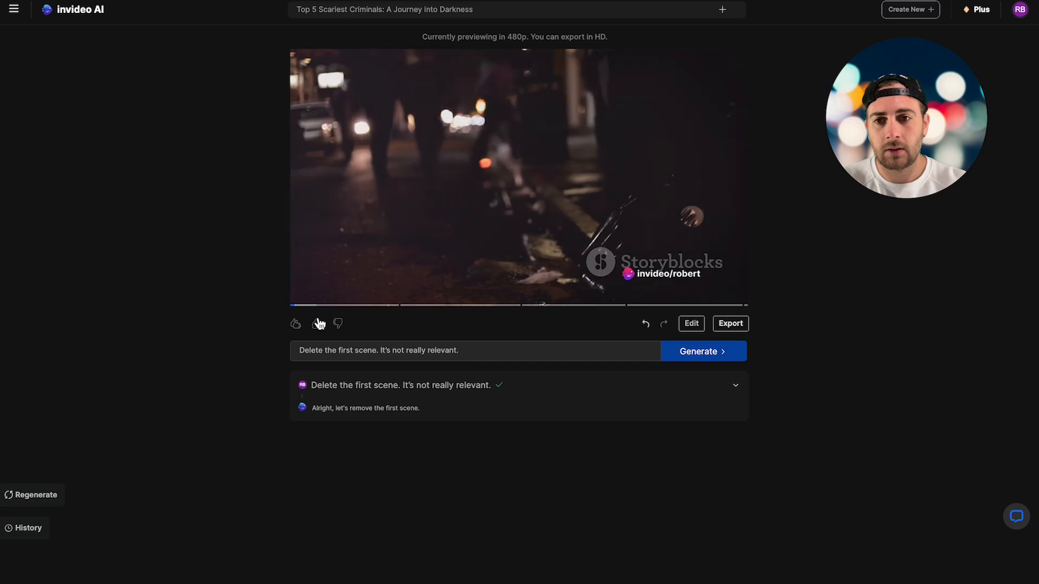
left_click(299, 303)
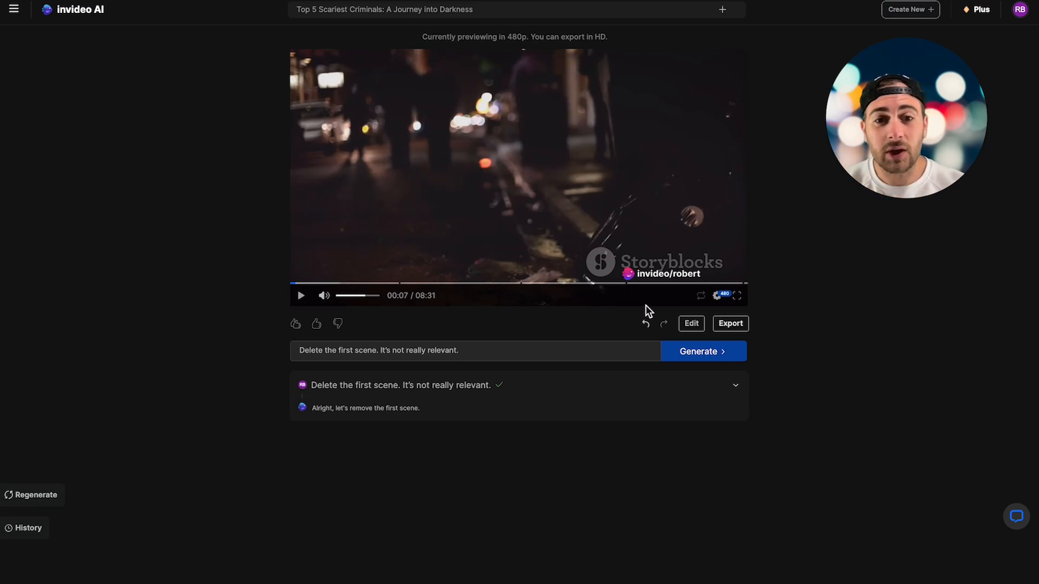
Open the media editor for the video's current clip and search the stock library for "clown".
left_click(686, 324)
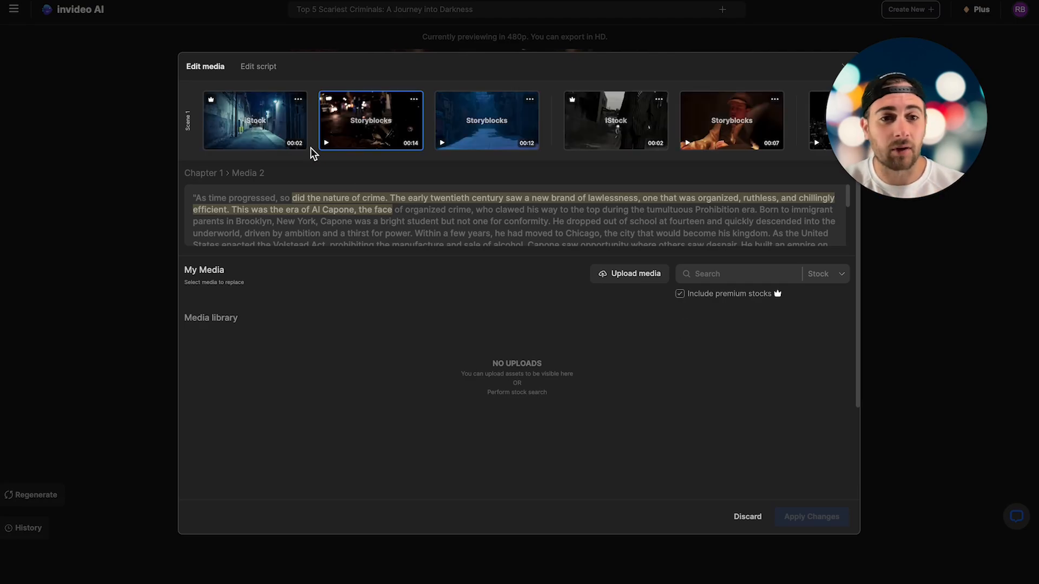
left_click(705, 272)
type("clown")
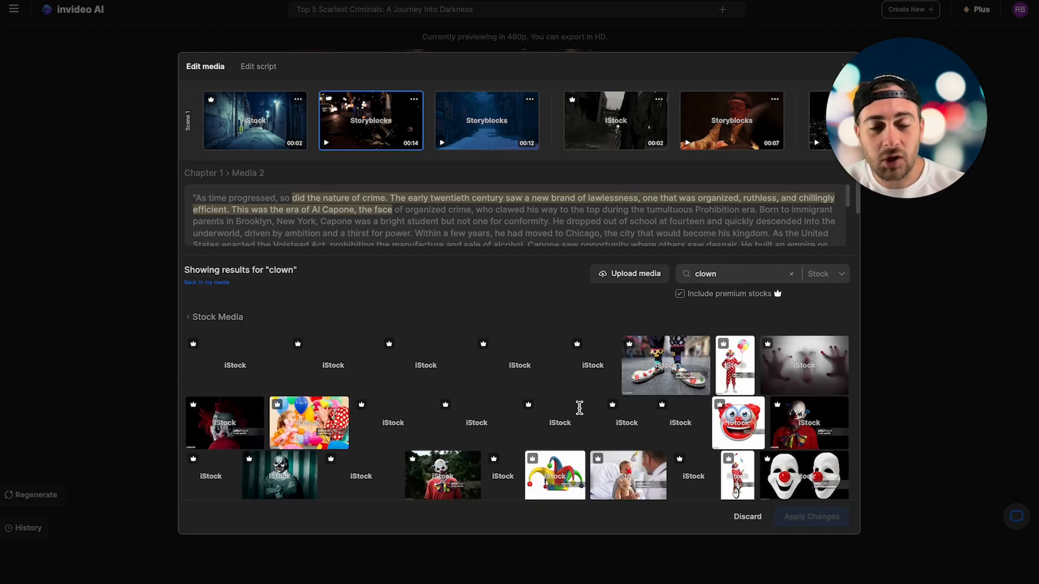
scroll(464, 406, "down", 2)
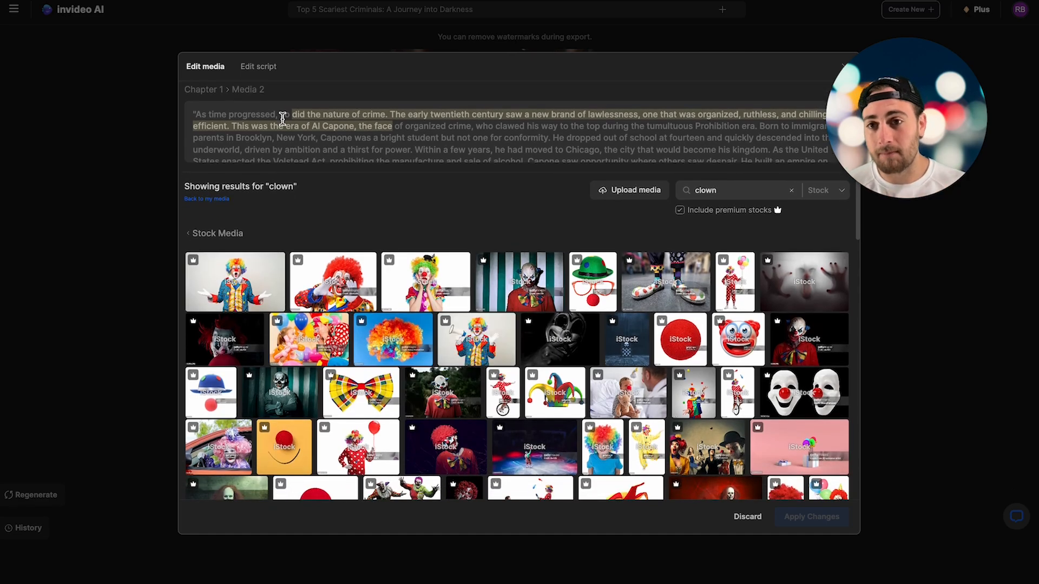
Open the video's script for editing and select a word in the first sentence of Chapter 1.
left_click(260, 67)
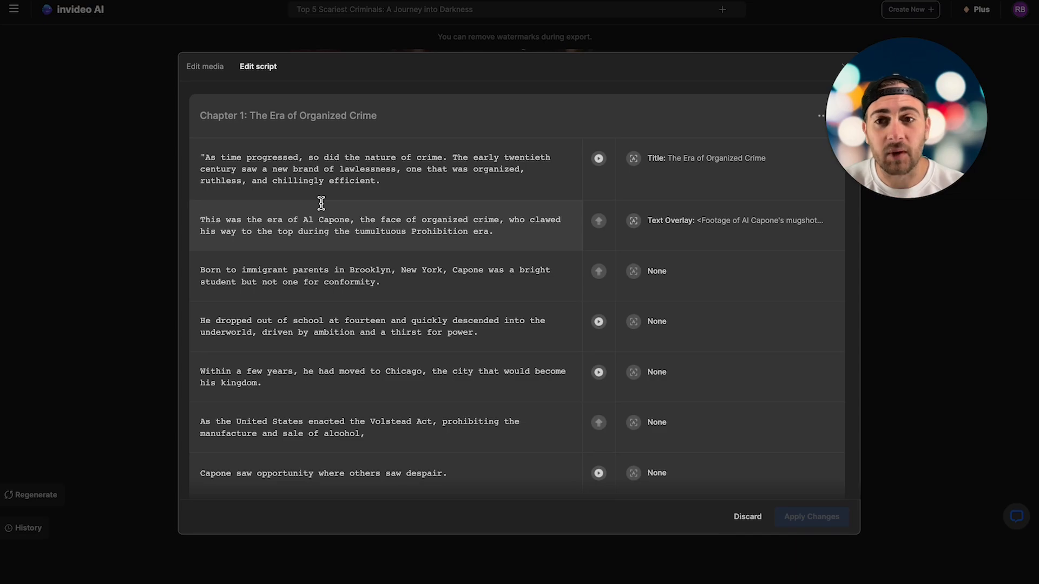
double_click(260, 157)
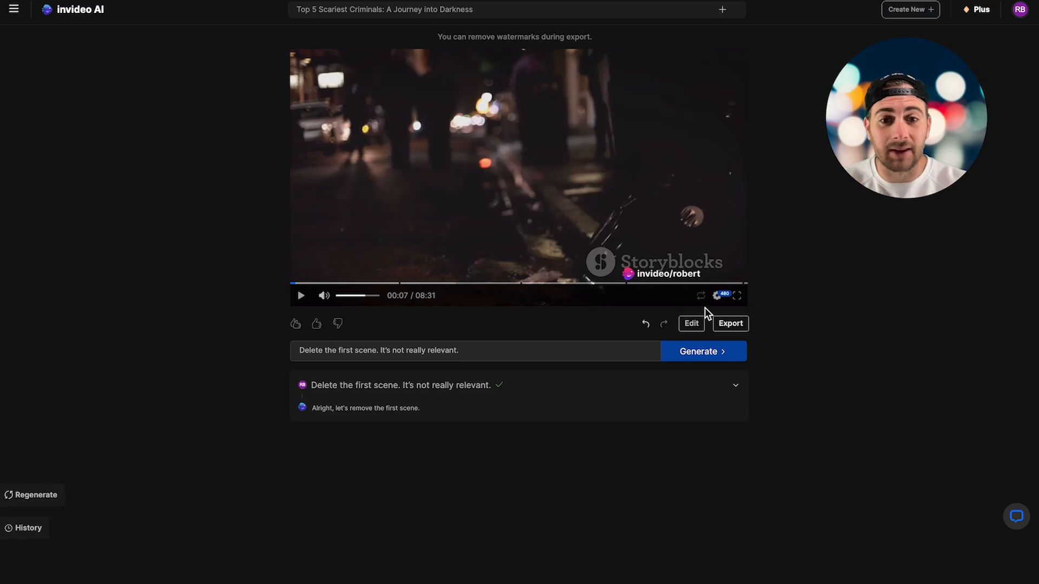
Open the export settings for the edited video.
left_click(736, 324)
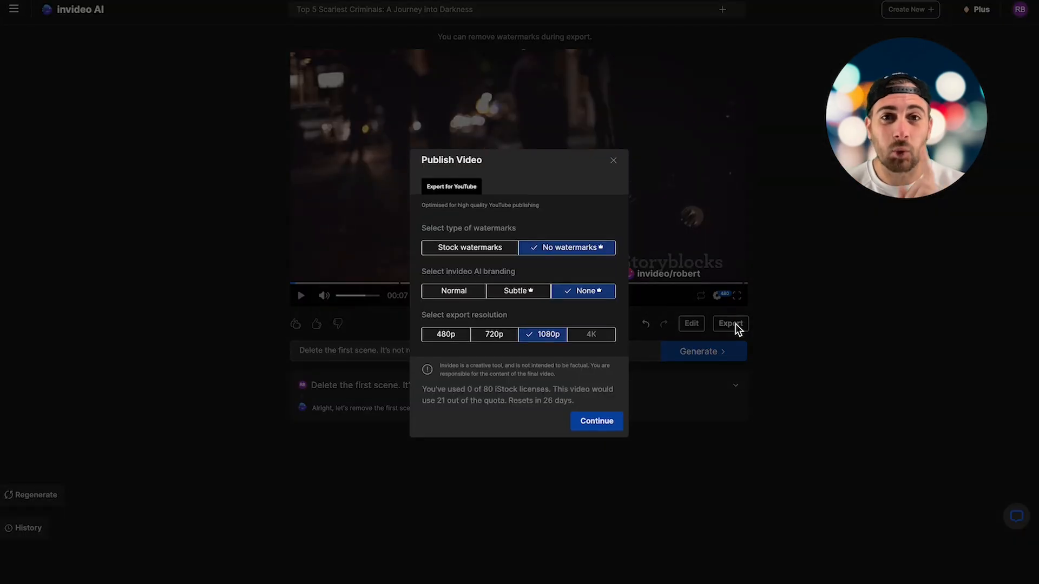